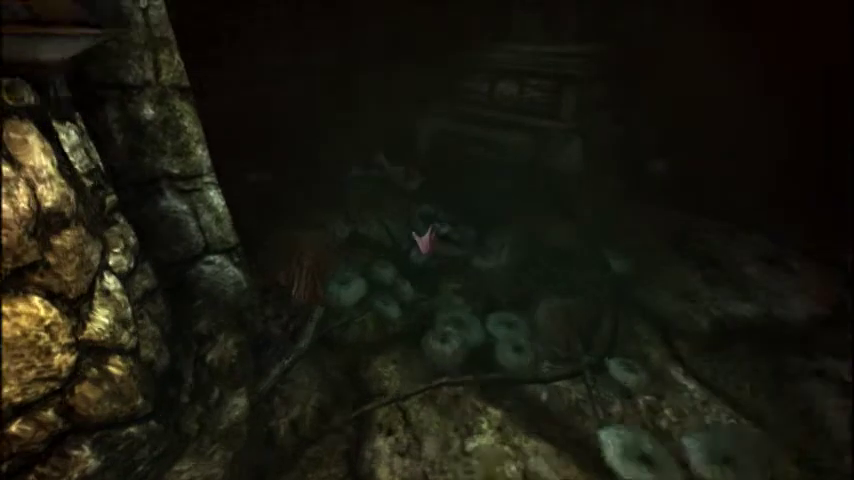
Examine the tissue growths and break open the blue plant to collect a Poison Gland
{"action": "left_click", "coordinate": [424, 240]}
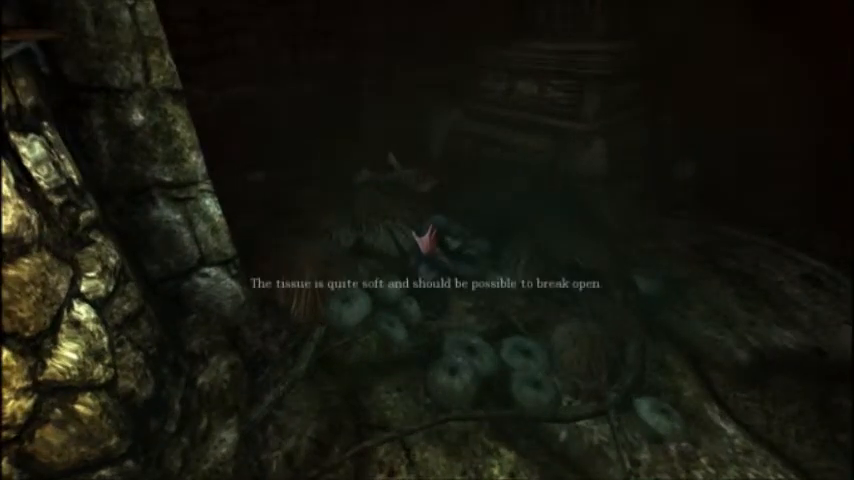
{"action": "key", "text": "w"}
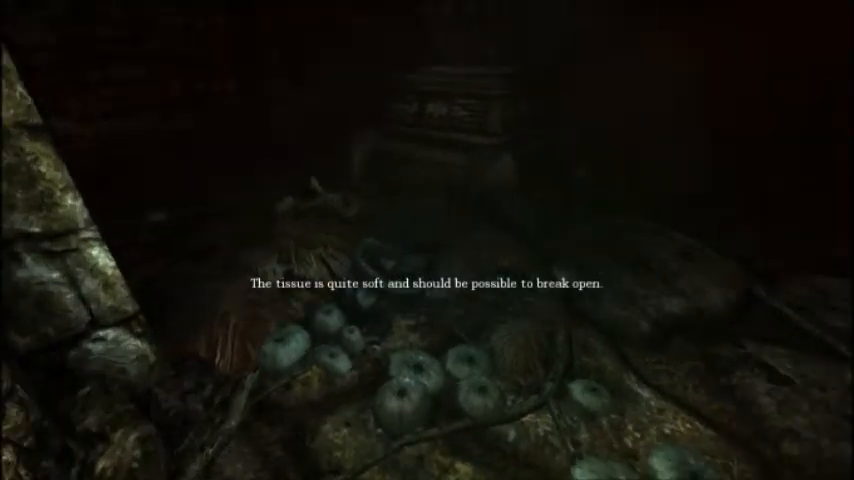
{"action": "key", "text": "w"}
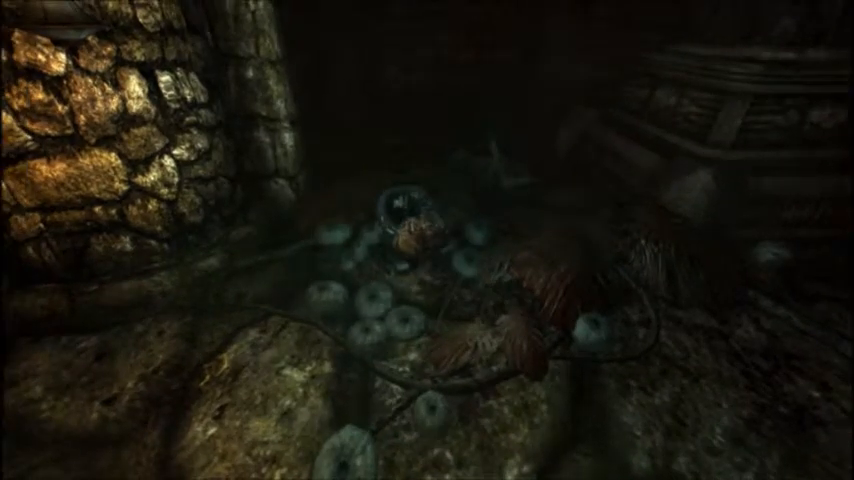
{"action": "key", "text": "w"}
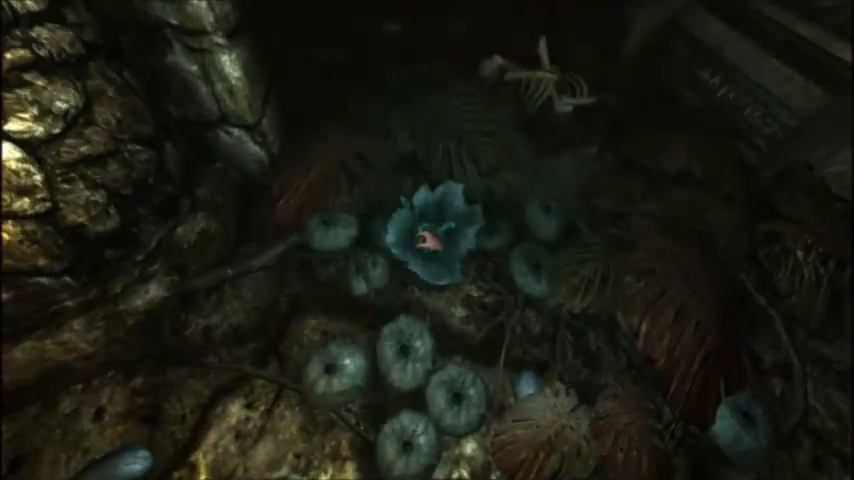
{"action": "key", "text": "e"}
{"action": "key", "text": "s"}
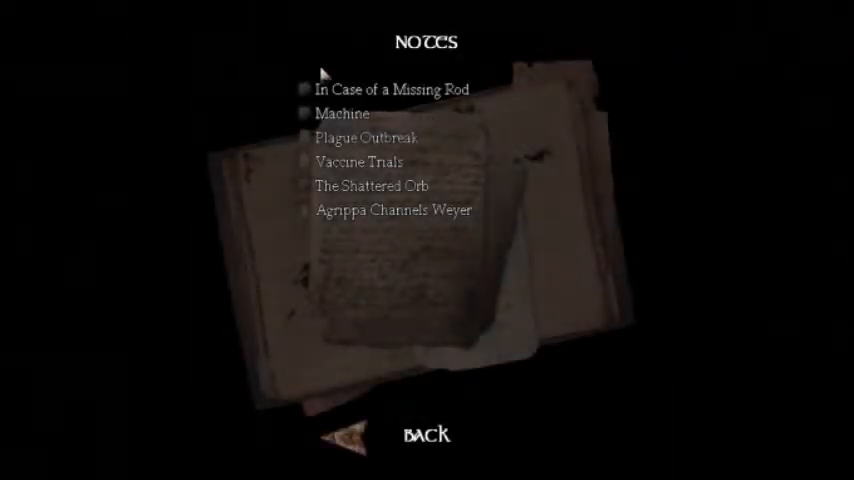
Read the Agrippa Channels Weyer journal note
{"action": "left_click", "coordinate": [351, 214]}
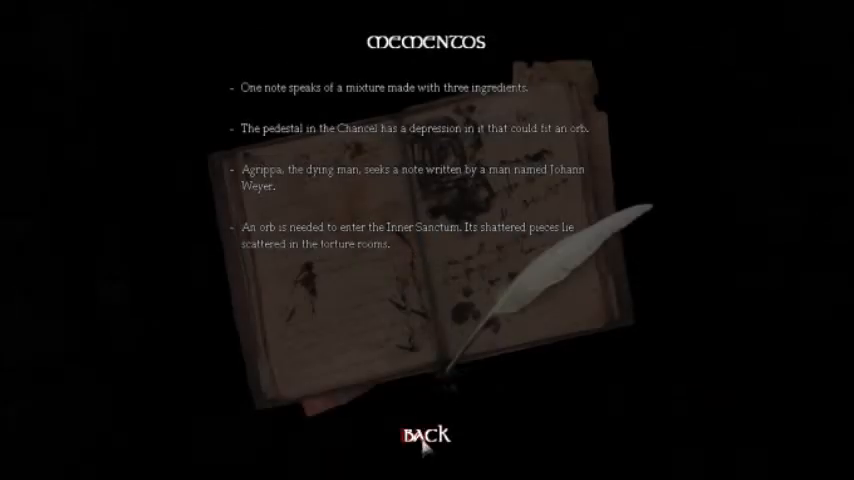
Leave Mementos for the Notes list and read The Shattered Orb note
{"action": "left_click", "coordinate": [424, 440]}
{"action": "left_click", "coordinate": [426, 171]}
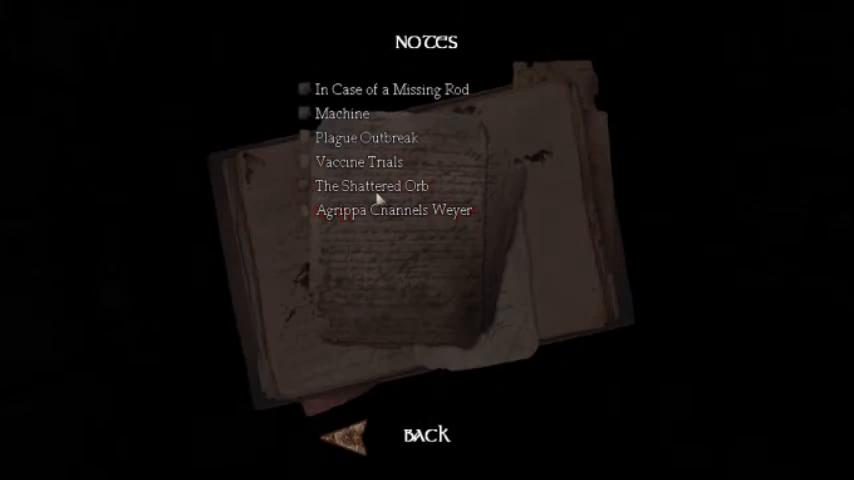
{"action": "left_click", "coordinate": [400, 195]}
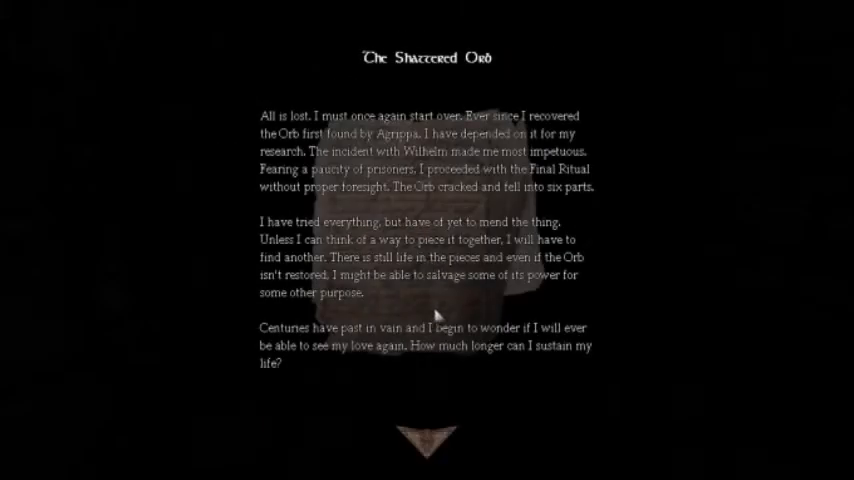